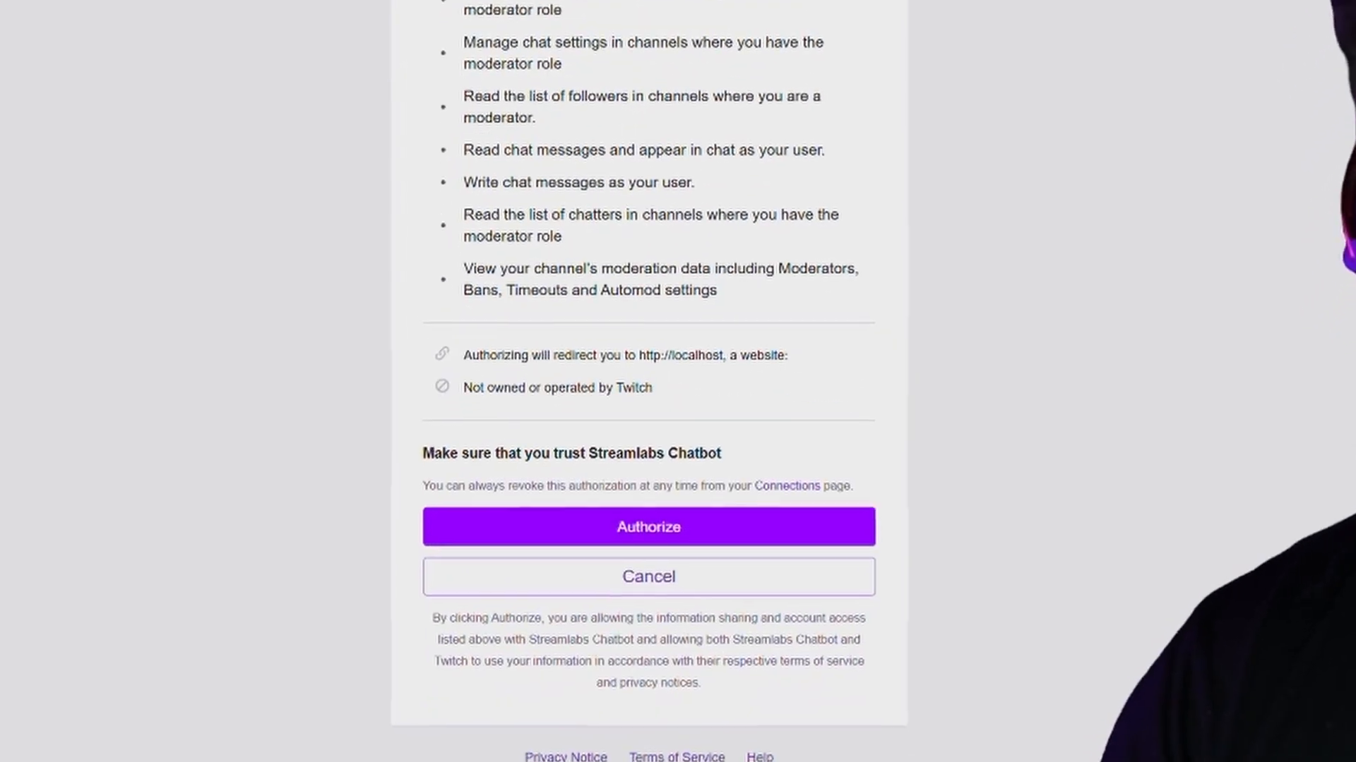
Authorize Streamlabs Chatbot to use the Twitch account
{"action": "left_click", "coordinate": [730, 722]}
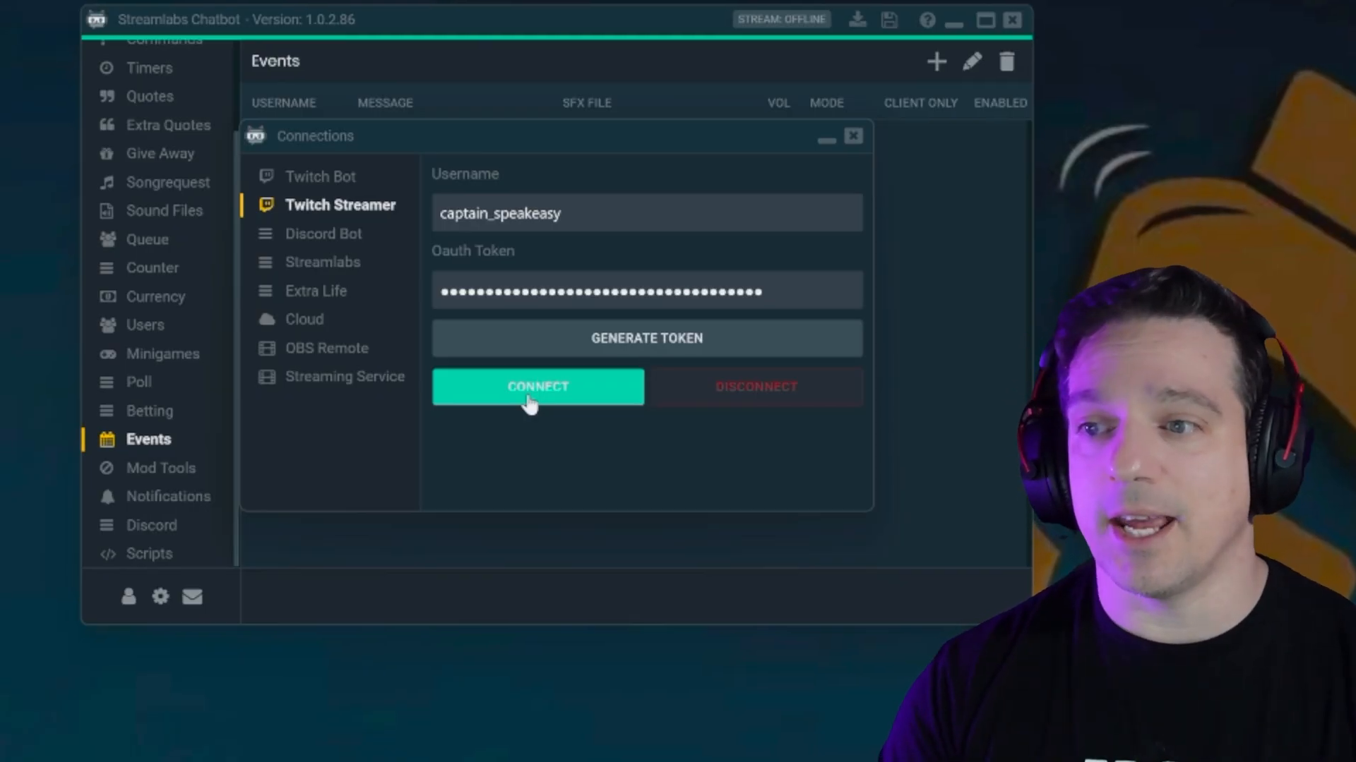
Connect the Streamer account to the chatbot and go to the empty Events page
{"action": "left_click", "coordinate": [197, 623]}
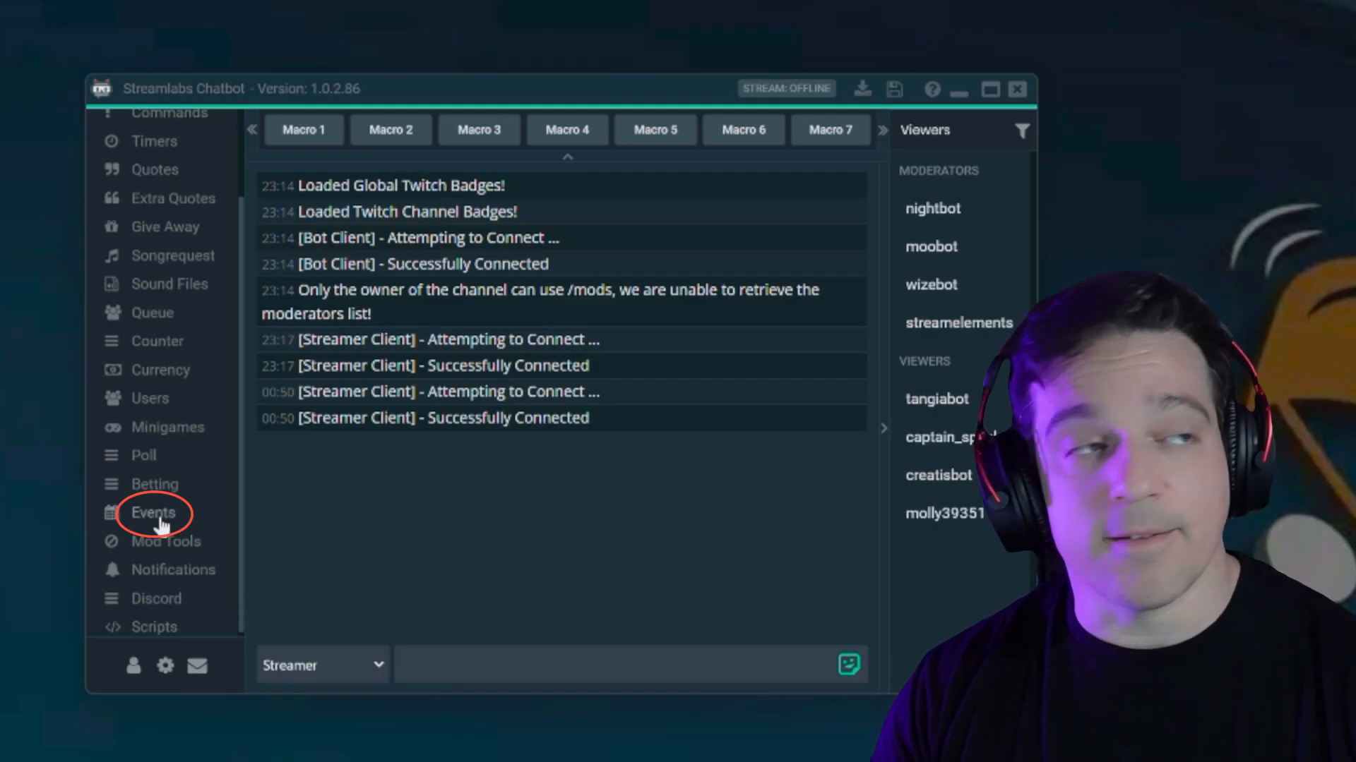
{"action": "left_click", "coordinate": [157, 514]}
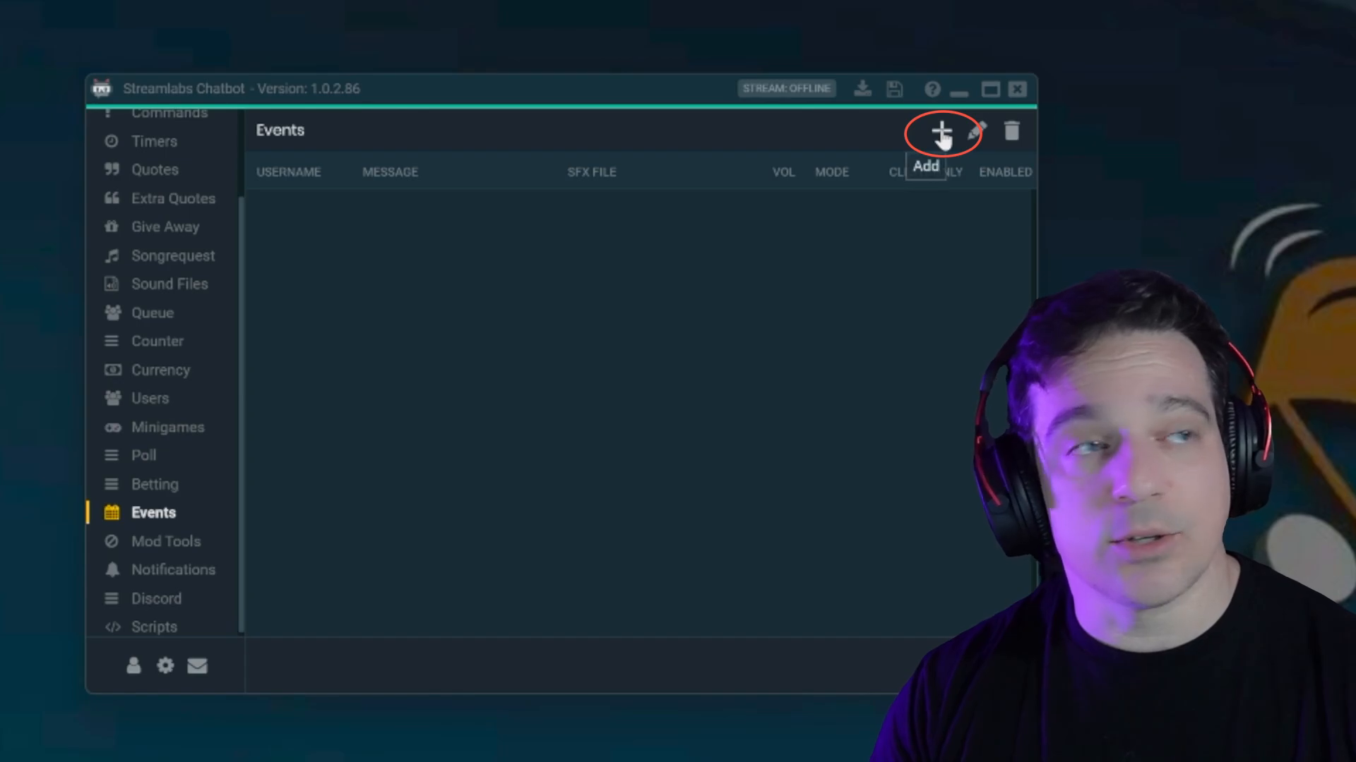
Start a new blank event from the Events page
{"action": "left_click", "coordinate": [941, 134]}
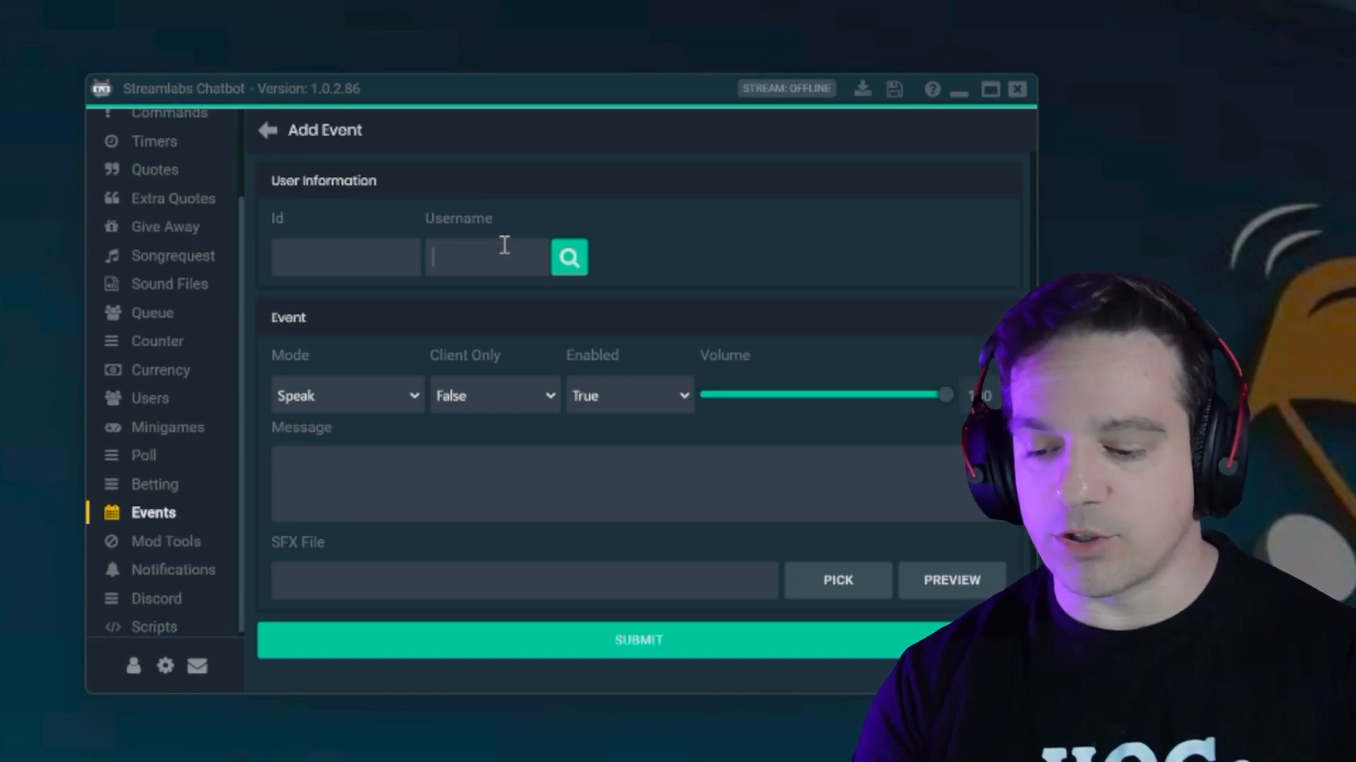
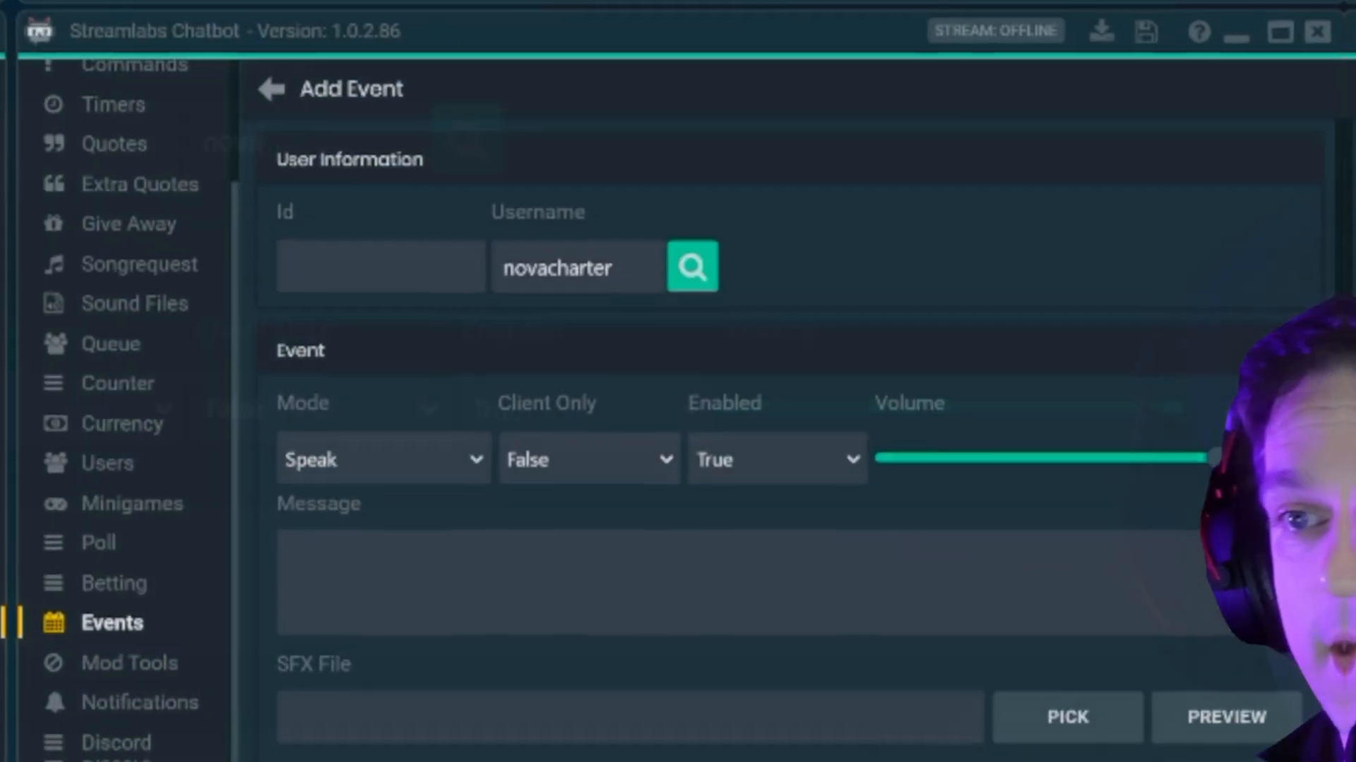
Look up the viewer's username to fill Id and Username, leaving Volume at 100
{"action": "left_click", "coordinate": [695, 269]}
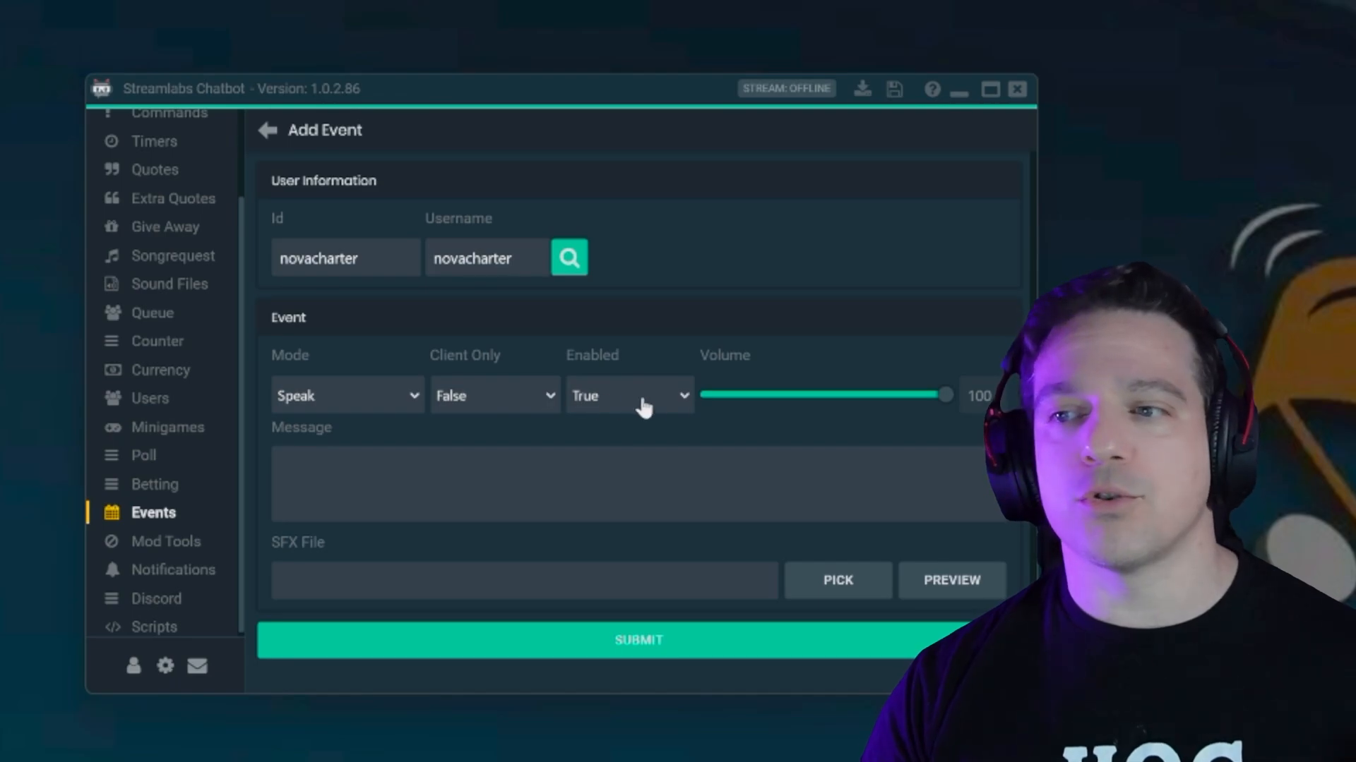
{"action": "mouse_move", "coordinate": [945, 397]}
{"action": "left_mouse_down"}
{"action": "mouse_move", "coordinate": [838, 416]}
{"action": "mouse_move", "coordinate": [890, 391]}
{"action": "mouse_move", "coordinate": [913, 394]}
{"action": "mouse_move", "coordinate": [841, 408]}
{"action": "mouse_move", "coordinate": [962, 388]}
{"action": "left_mouse_up"}
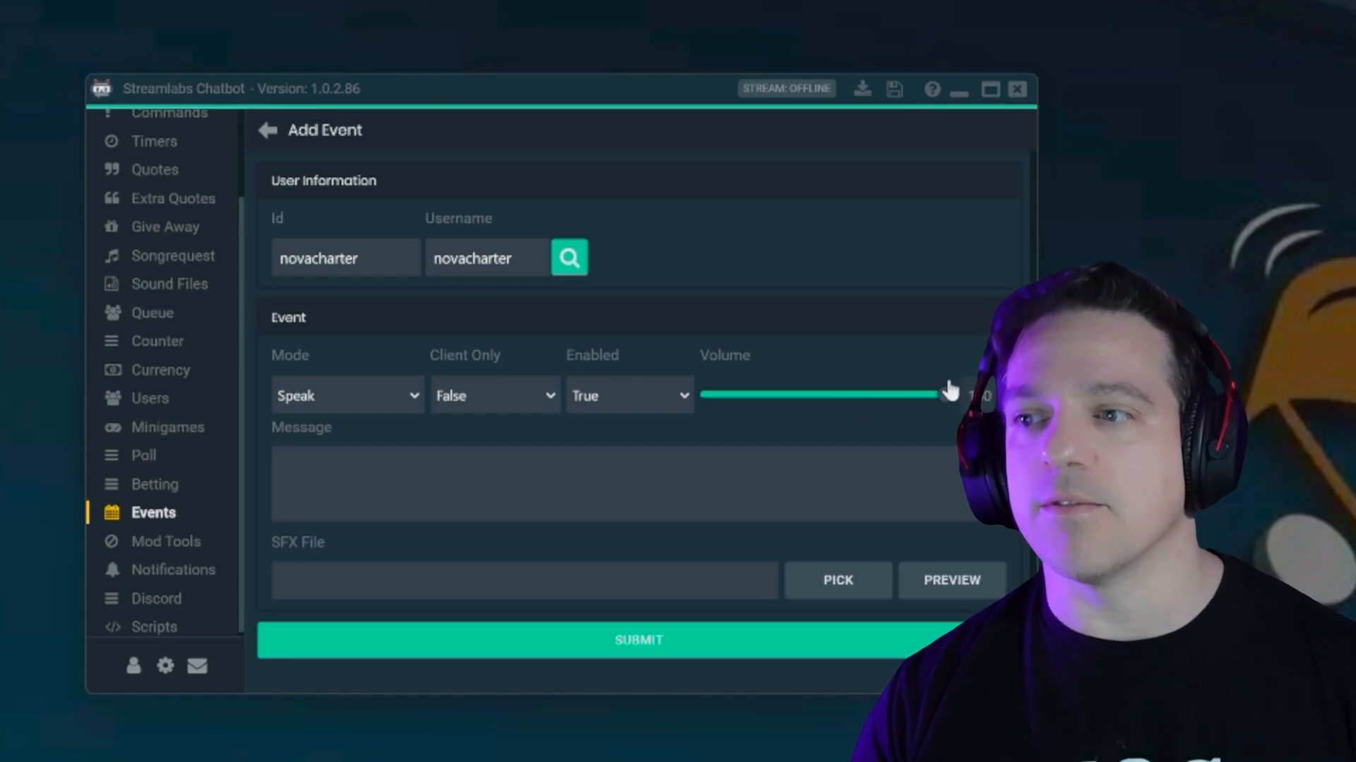
{"action": "left_click", "coordinate": [755, 497]}
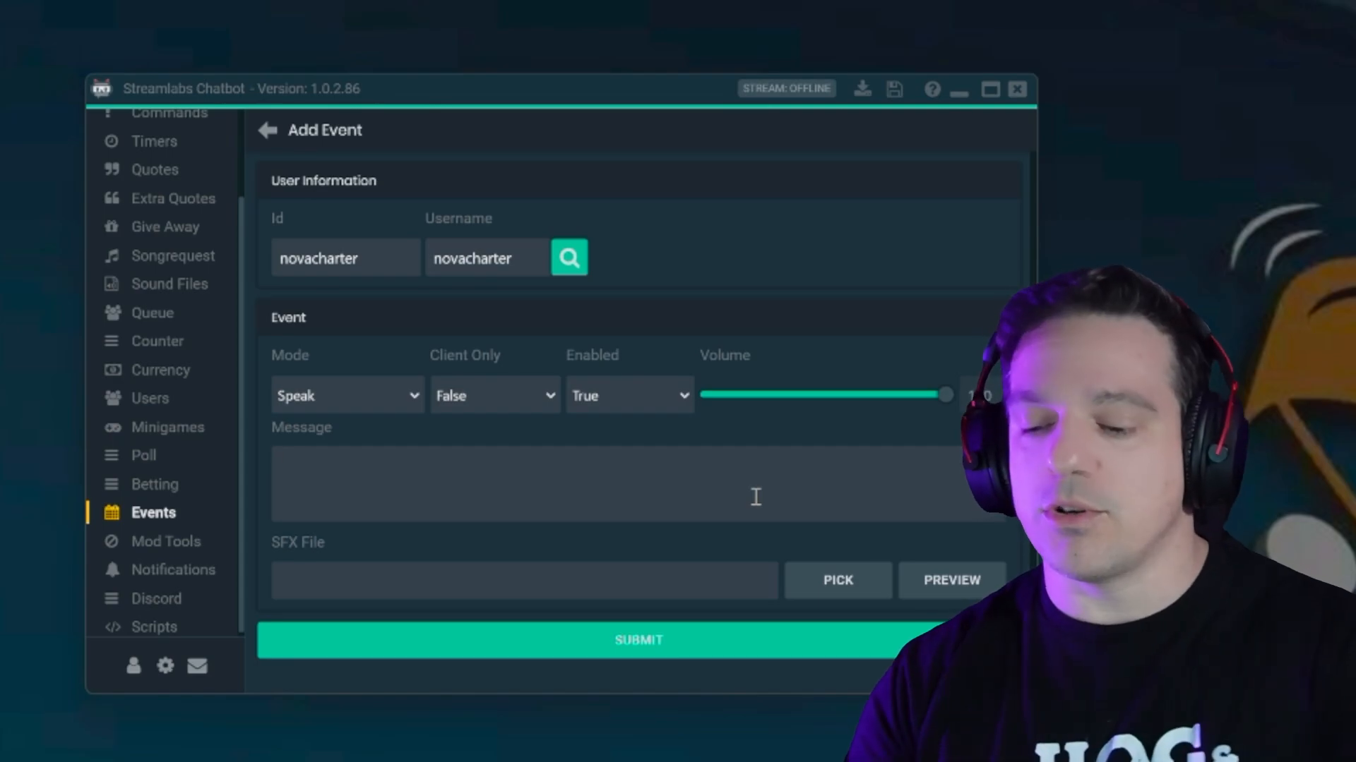
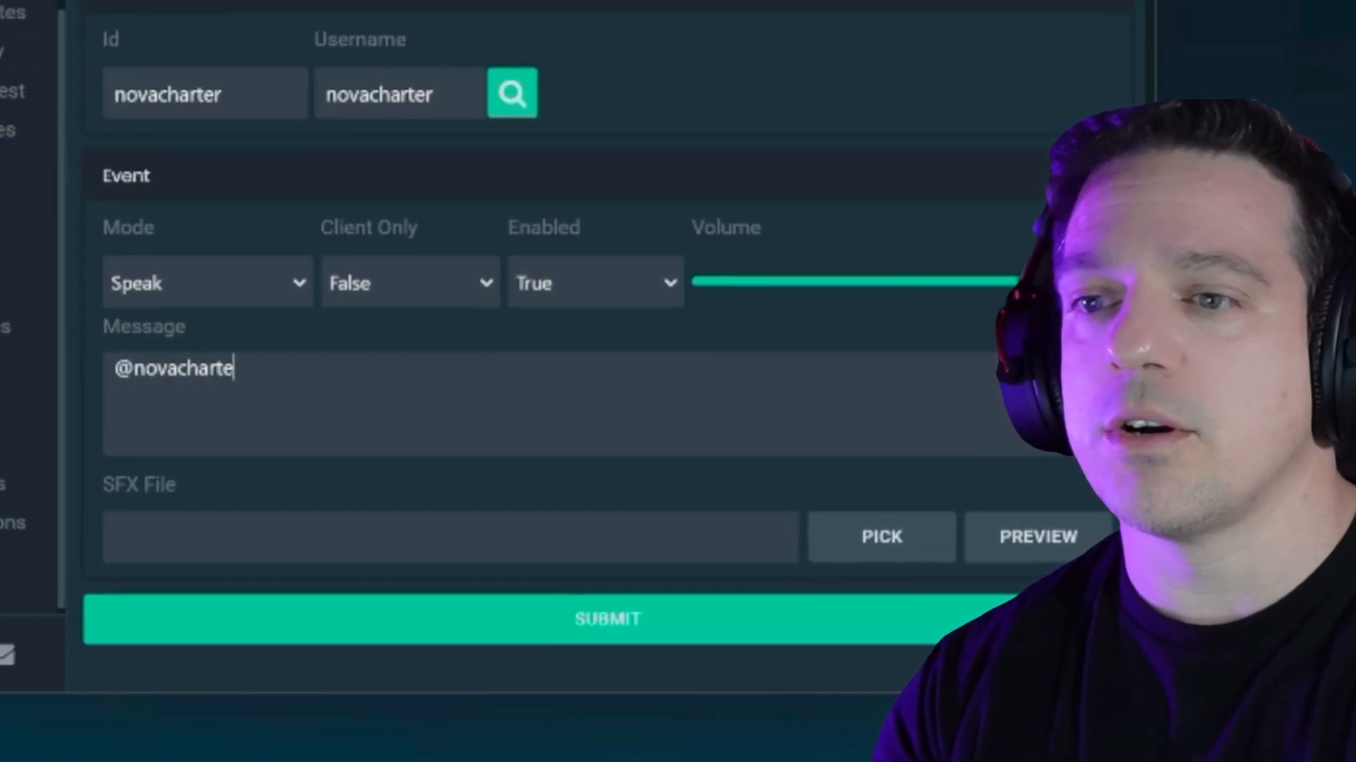
Write the message '@<viewer's username> I AM SOOOO GLAD YOU ARE BACK!!' in the Message field
{"action": "type", "text": "I AM SOOO"}
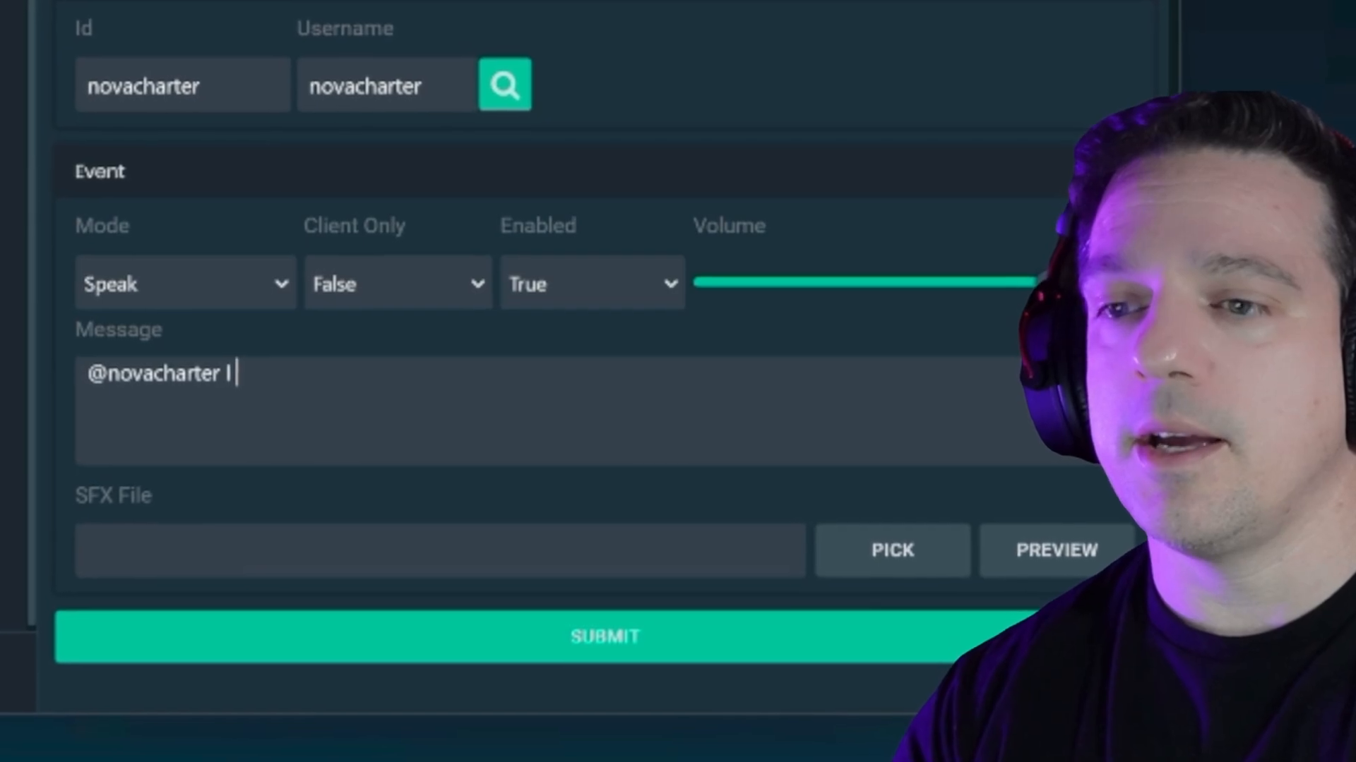
{"action": "type", "text": "O GLAD Y"}
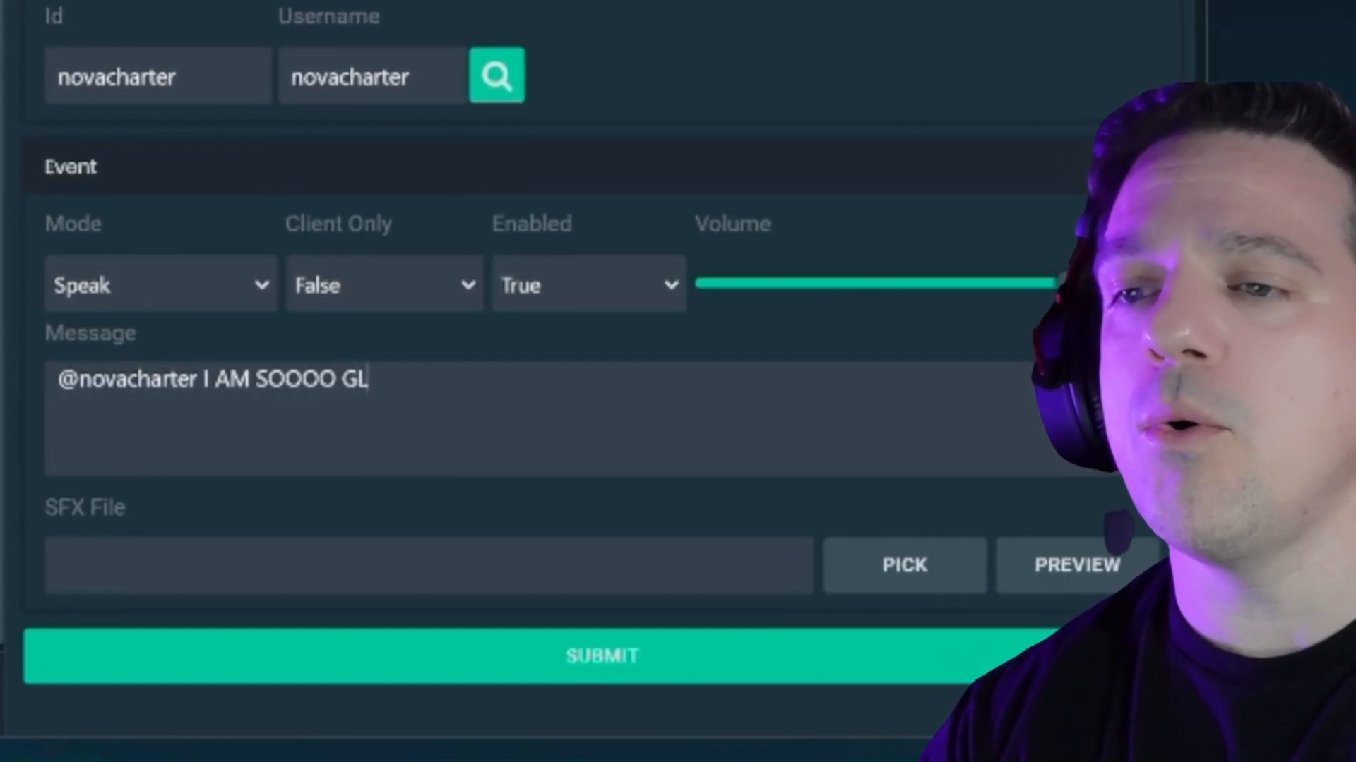
{"action": "type", "text": "OU ARE BA"}
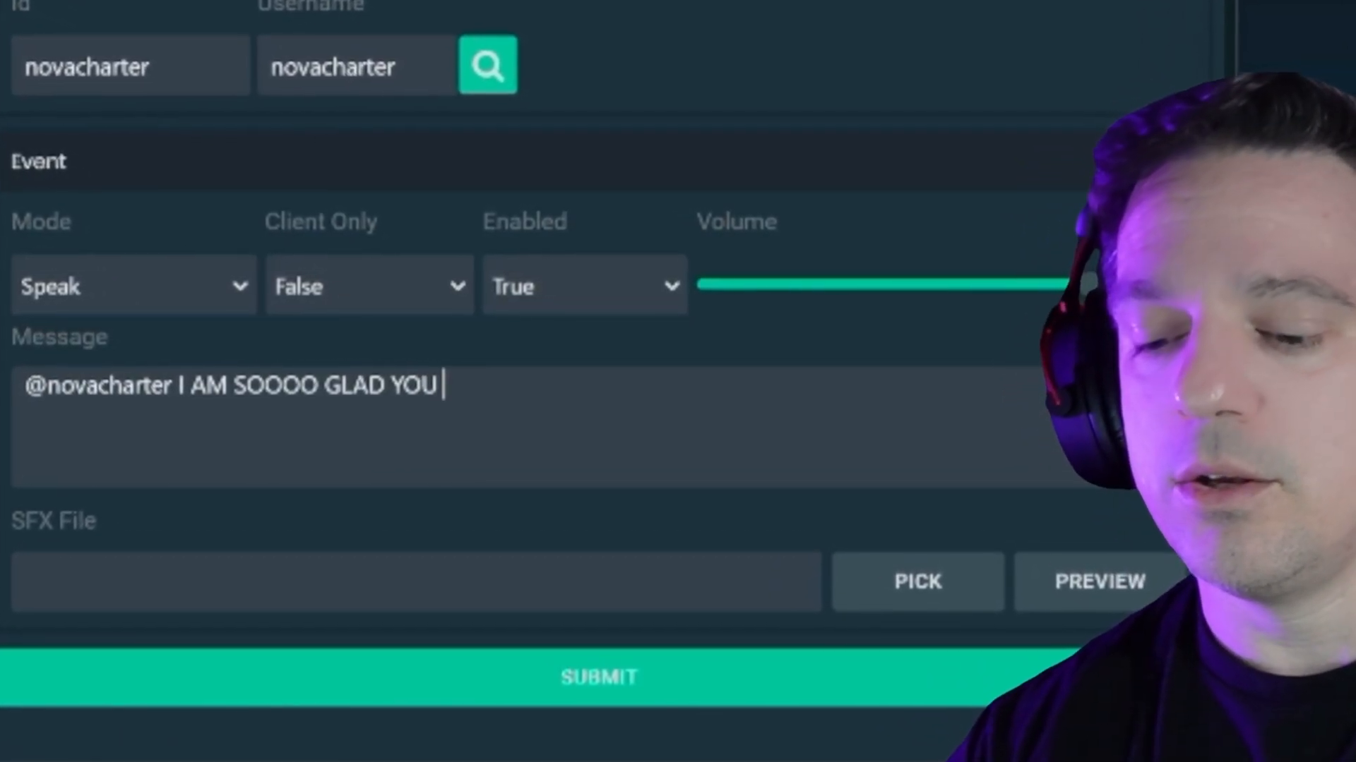
{"action": "type", "text": "CK!!"}
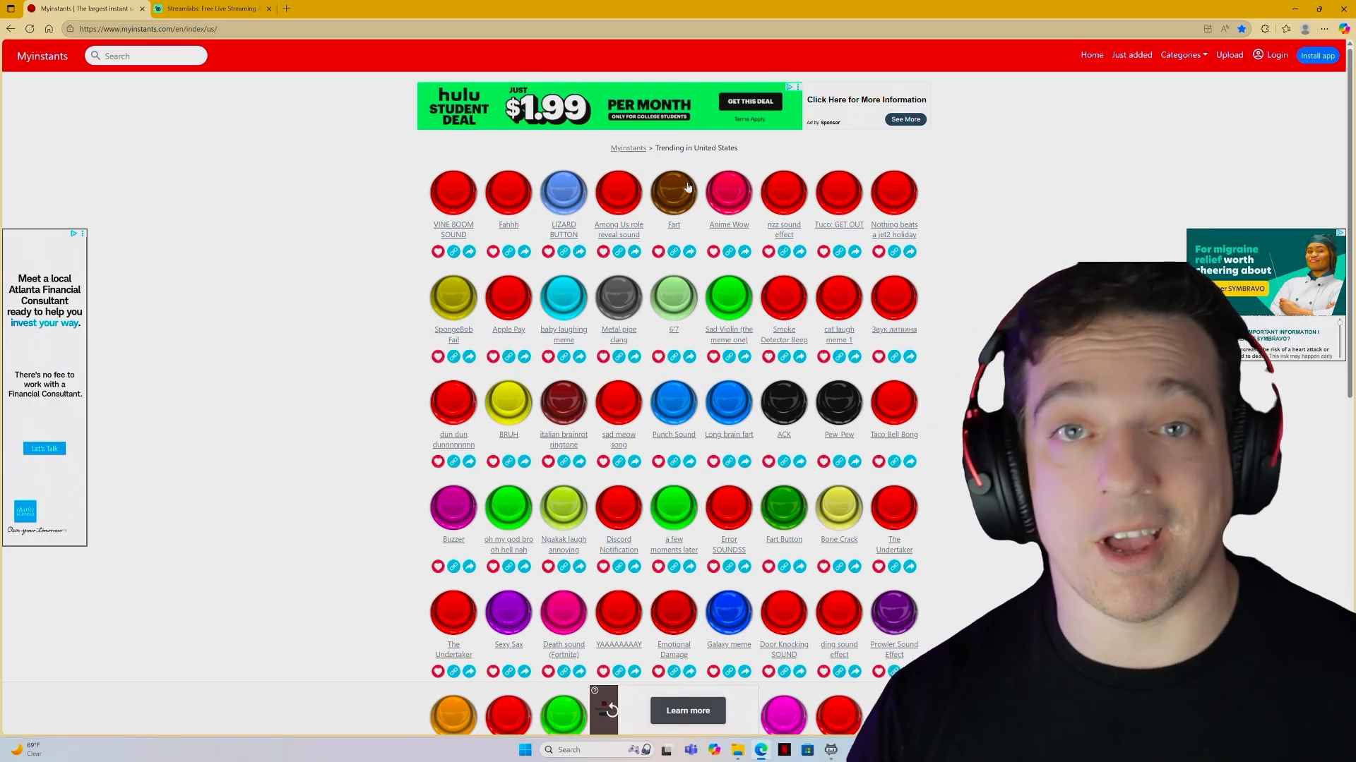
Search Myinstants for 'tetris' and open the Tetris Theme Song 1 sound page
{"action": "left_click", "coordinate": [138, 59]}
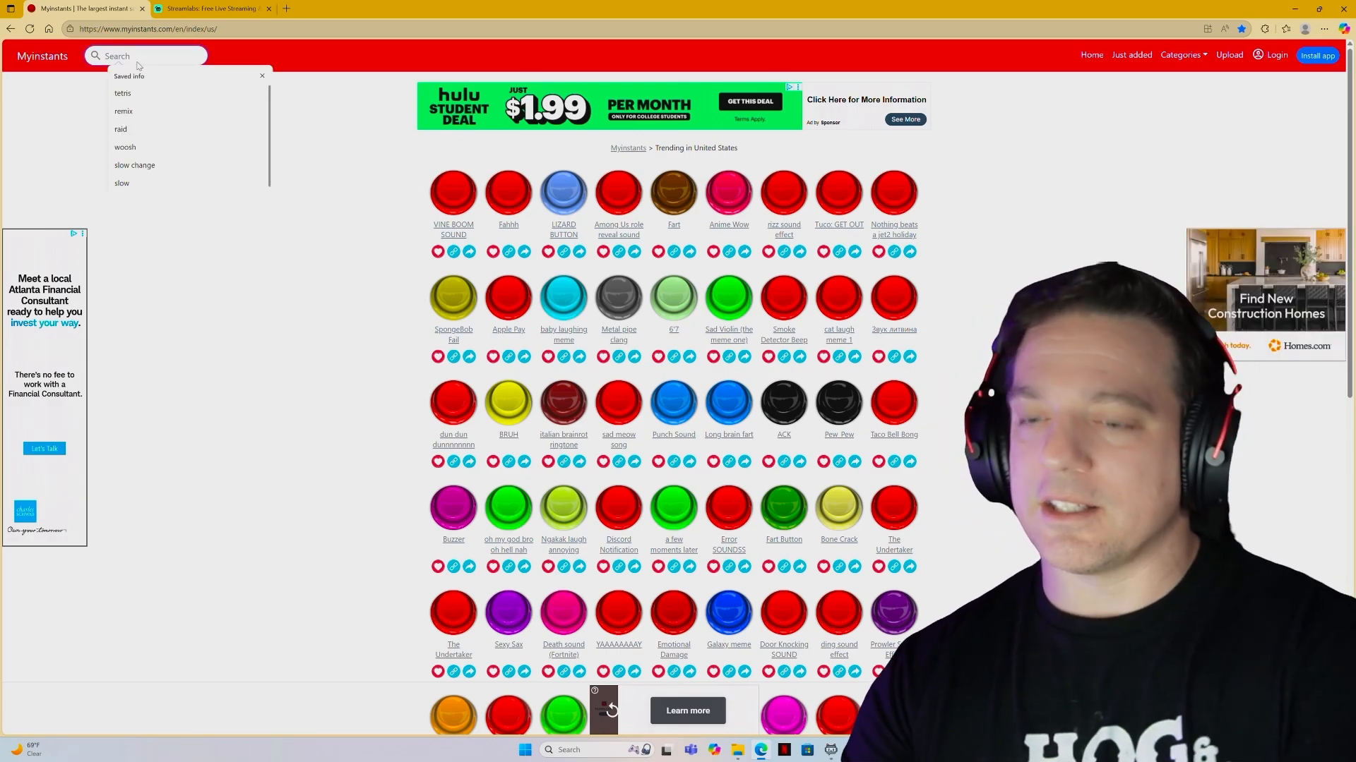
{"action": "left_click", "coordinate": [135, 94]}
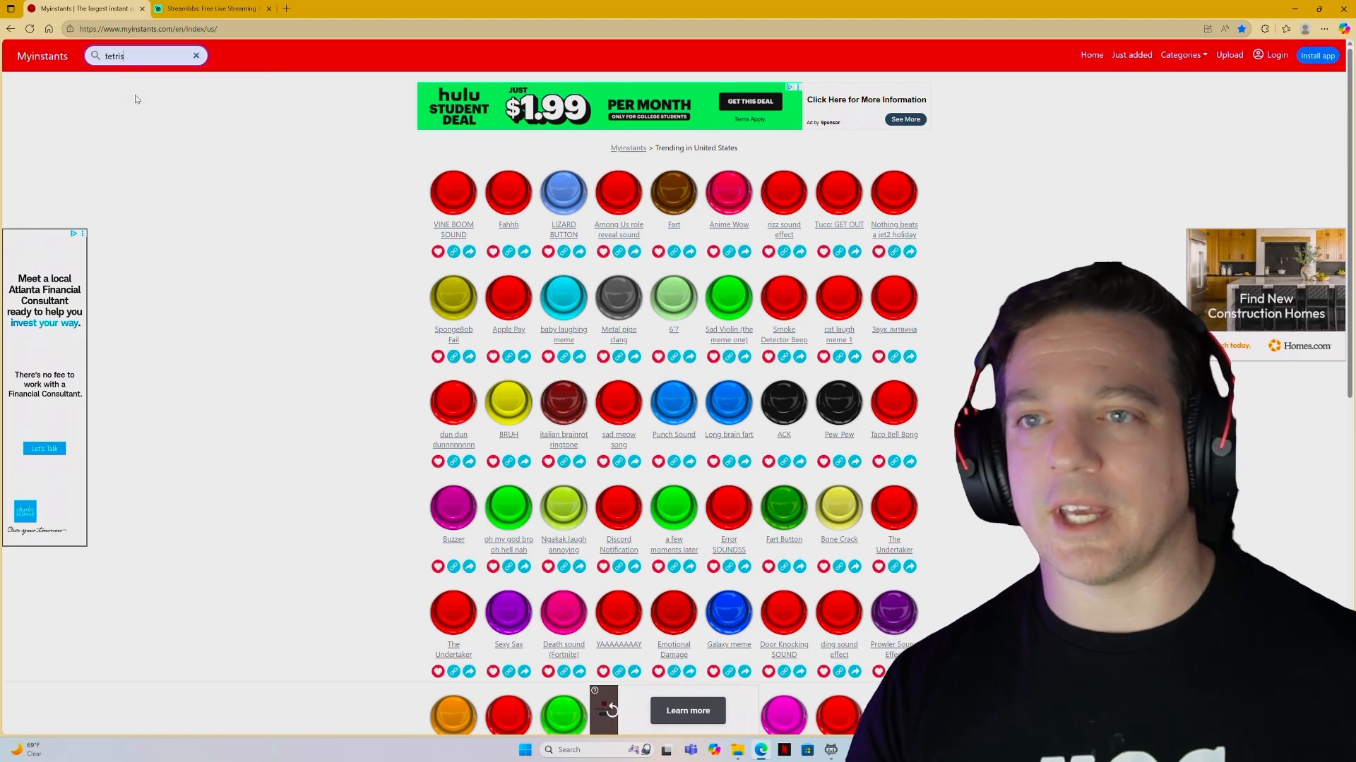
{"action": "key", "text": "Return"}
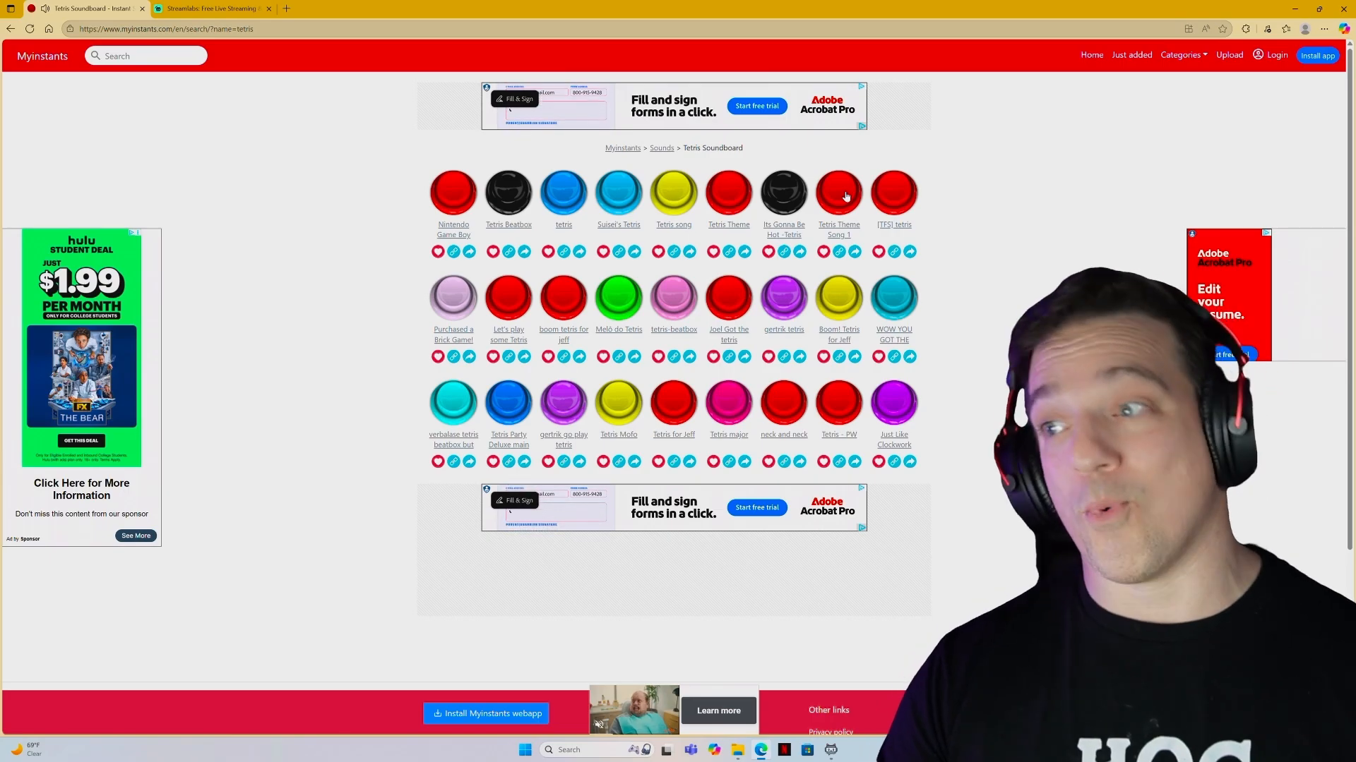
{"action": "left_click", "coordinate": [849, 227]}
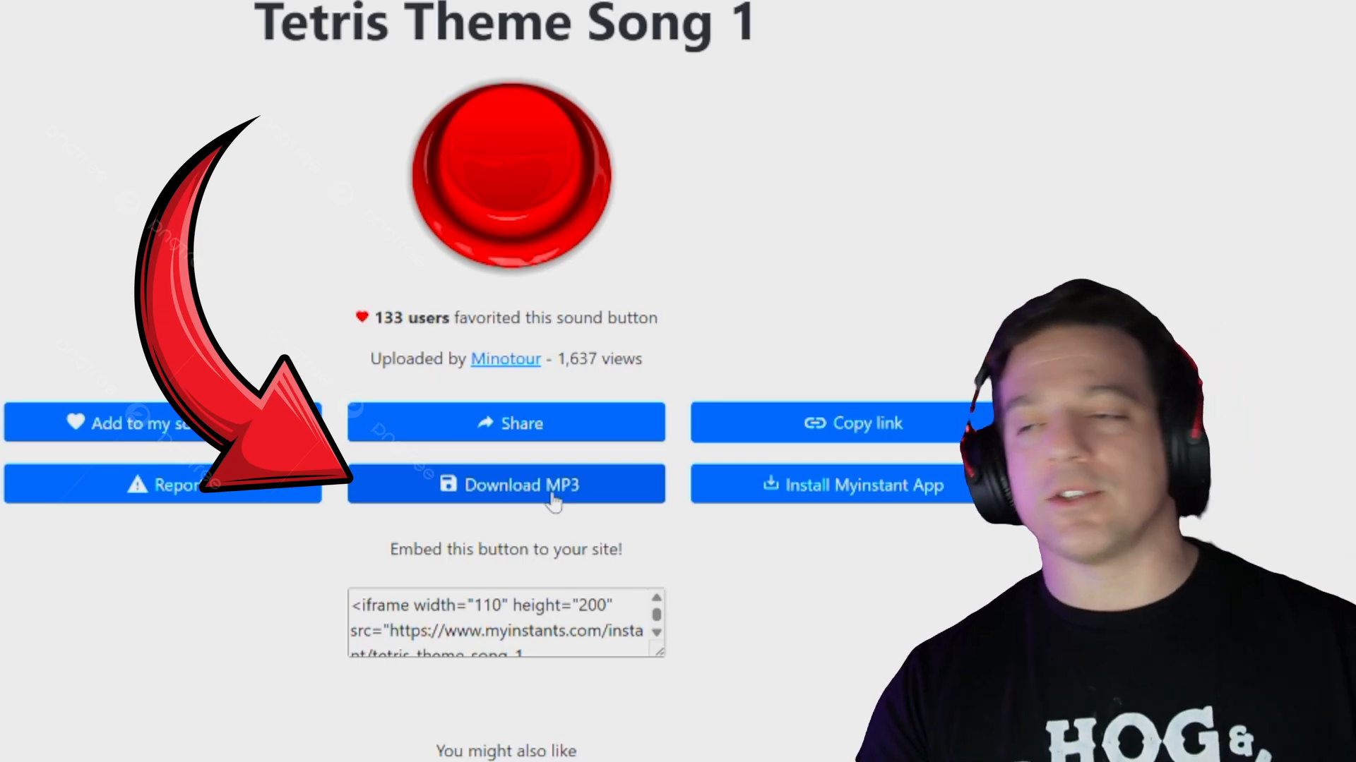
Download tetris-theme-1-remix (1).mp3 and show it in the Downloads folder
{"action": "left_click", "coordinate": [552, 500]}
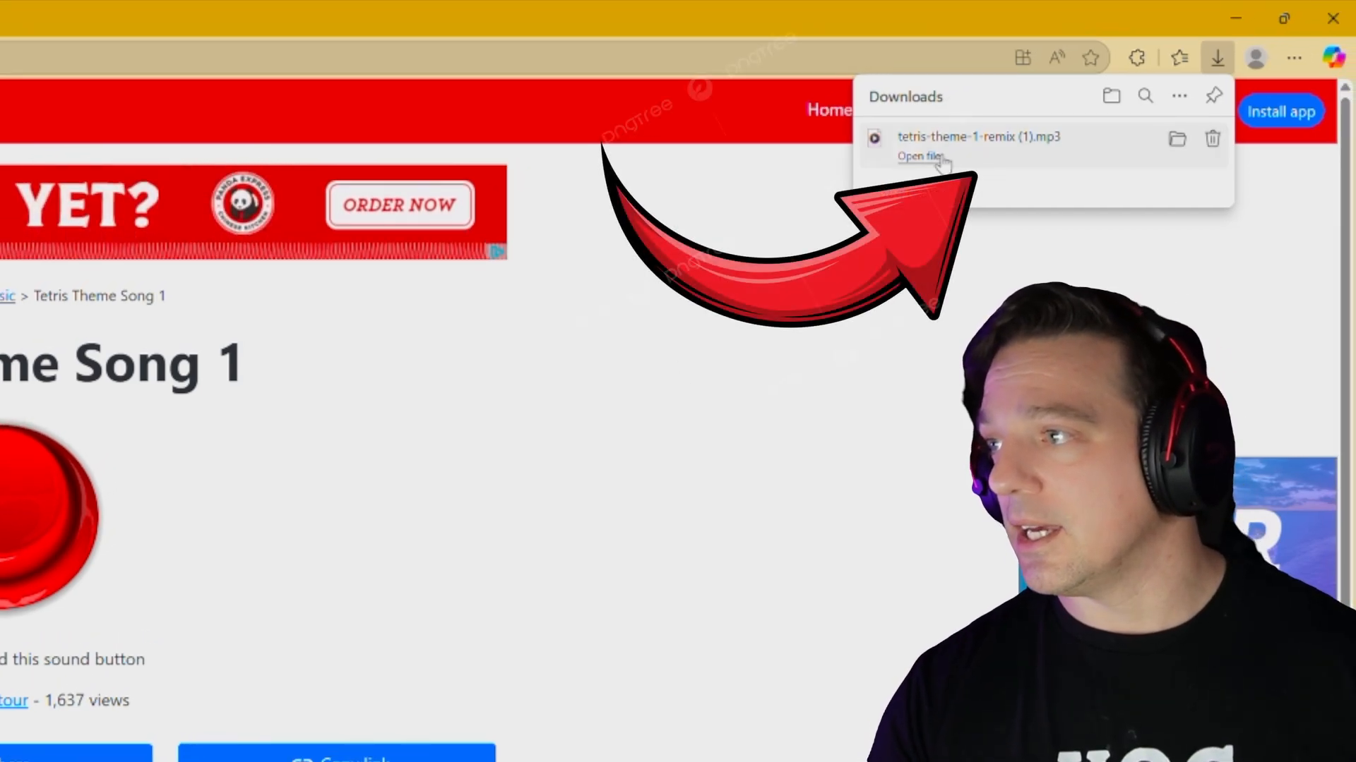
{"action": "left_click", "coordinate": [1176, 142]}
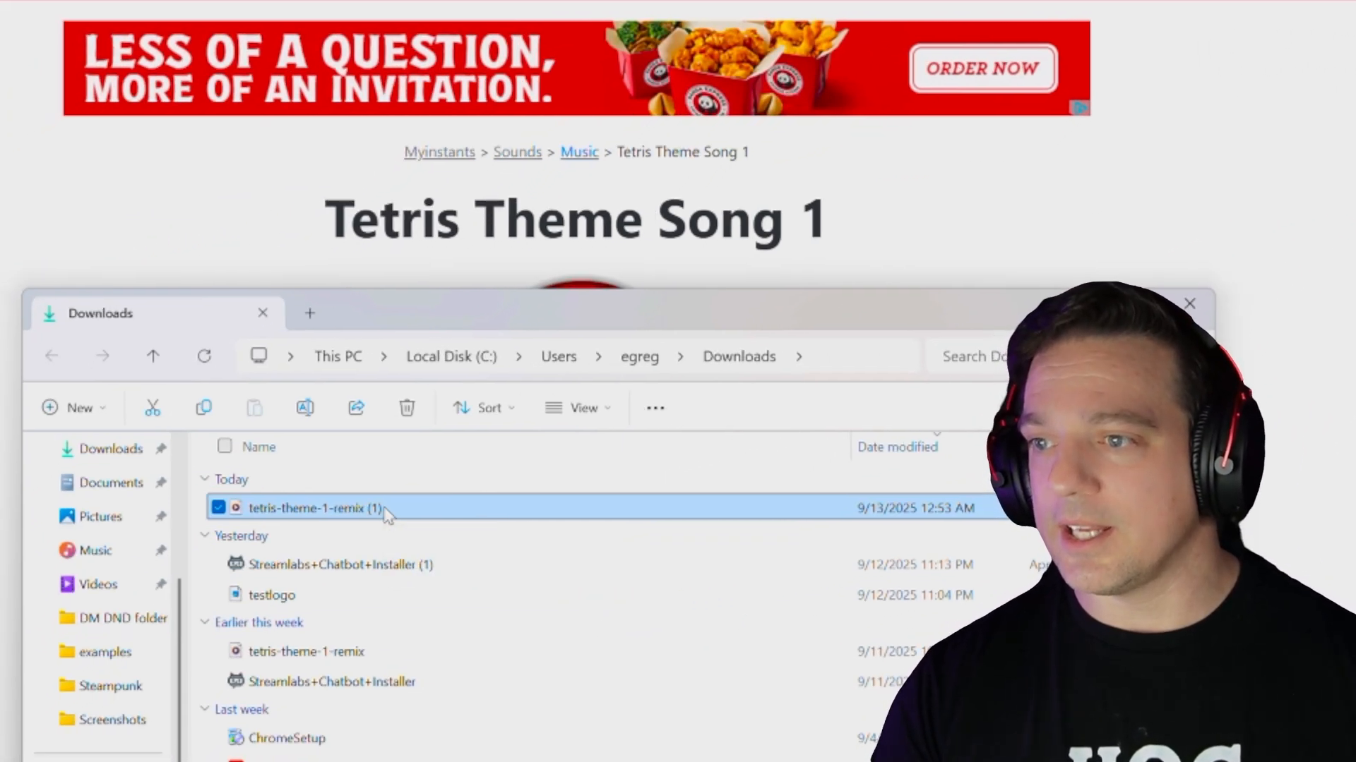
Cut tetris-theme-1-remix (1).mp3 from the Downloads folder
{"action": "right_click", "coordinate": [387, 514]}
{"action": "left_click", "coordinate": [423, 551]}
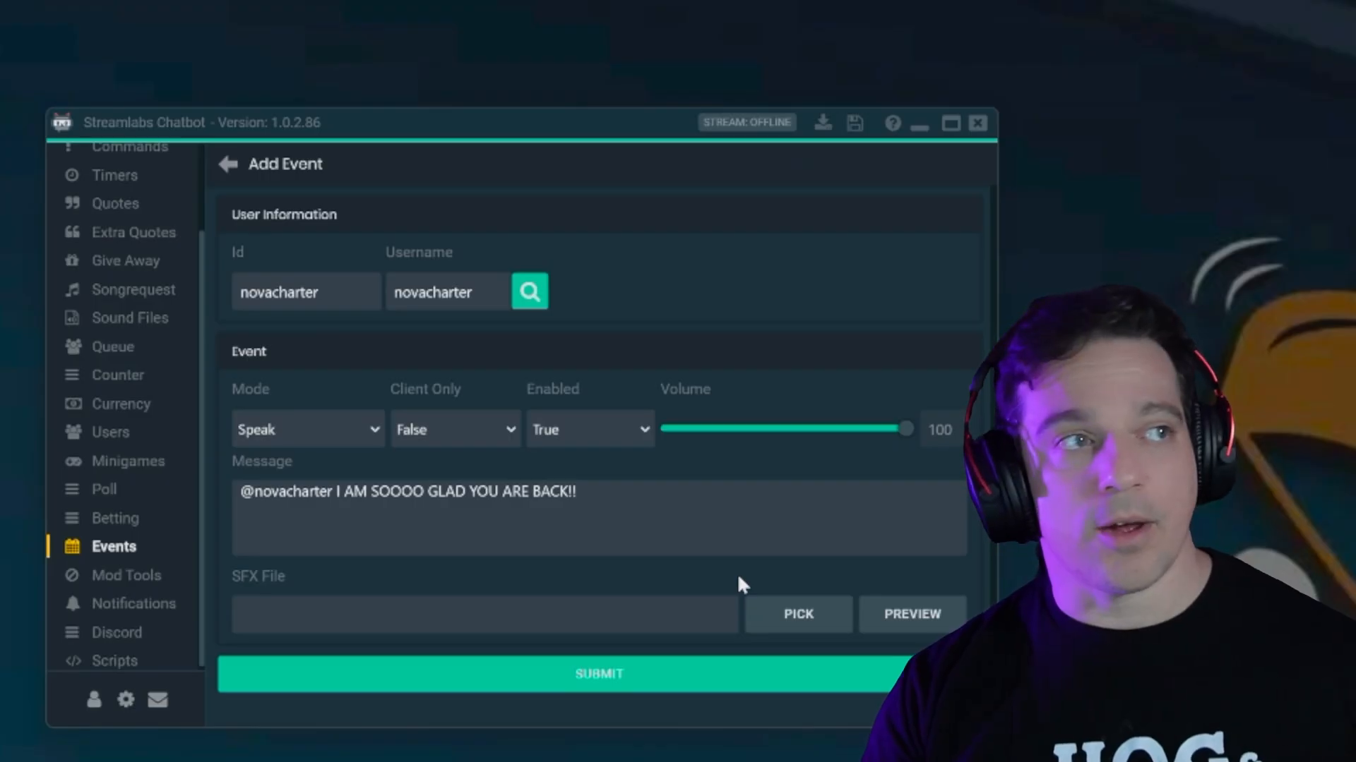
Paste the Tetris MP3 into the chatbot folder and set it as the event's SFX File
{"action": "left_click", "coordinate": [781, 618]}
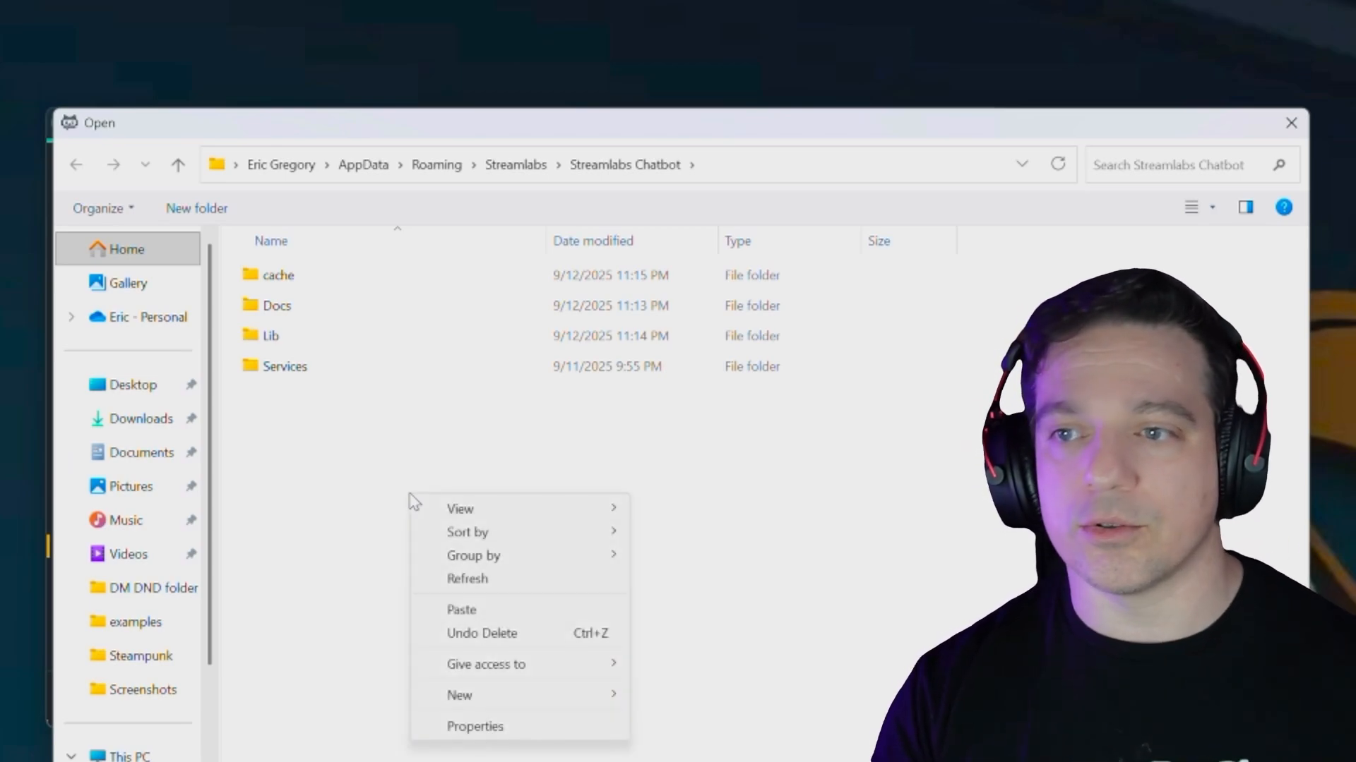
{"action": "left_click", "coordinate": [461, 610]}
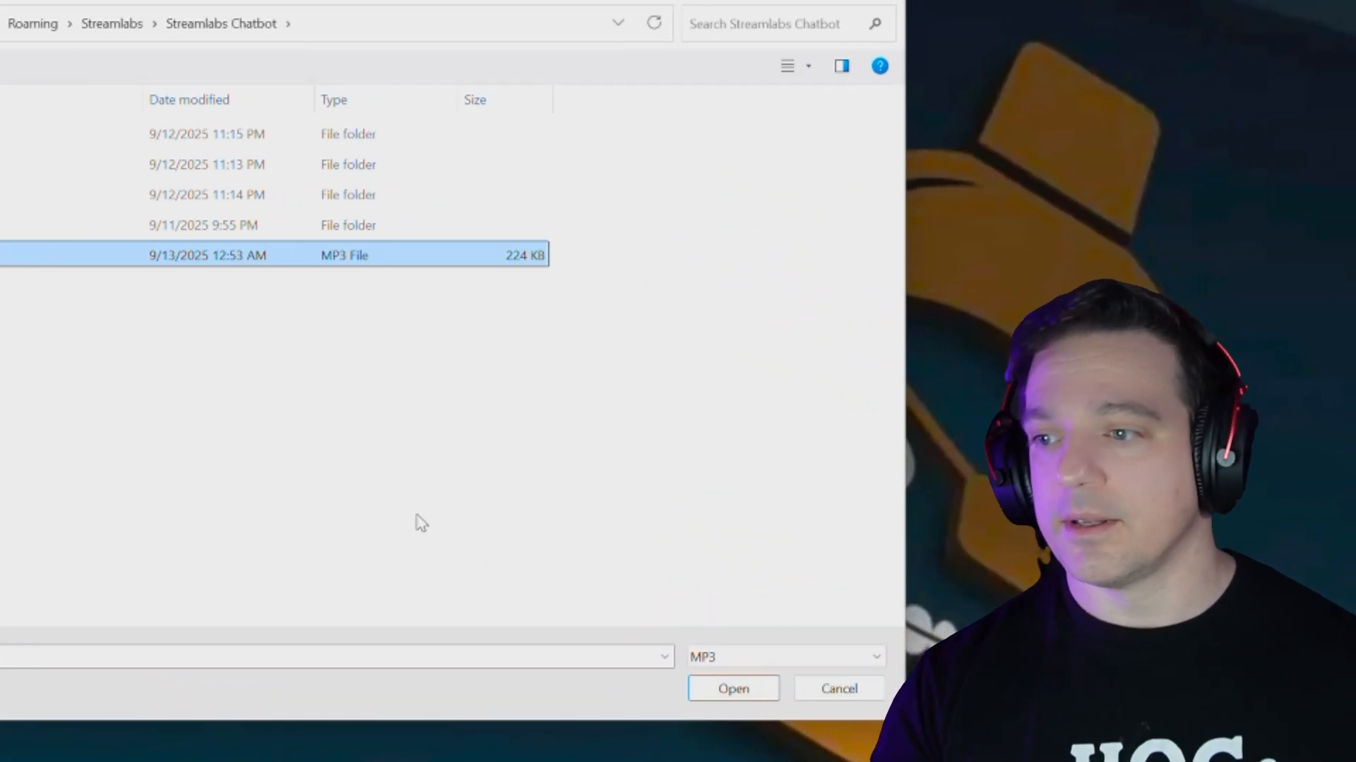
{"action": "left_click", "coordinate": [759, 691]}
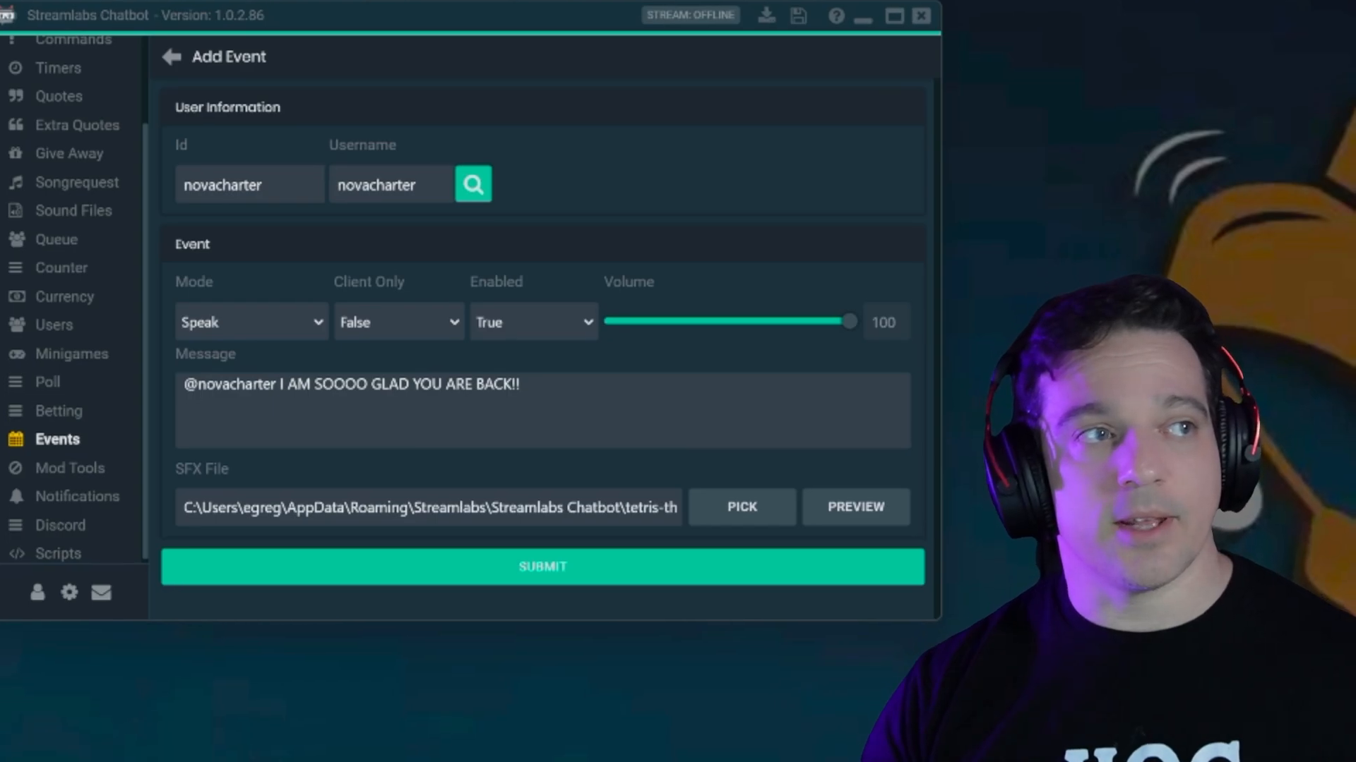
Submit the greeting event to the Events list and begin a second event
{"action": "left_click", "coordinate": [734, 558]}
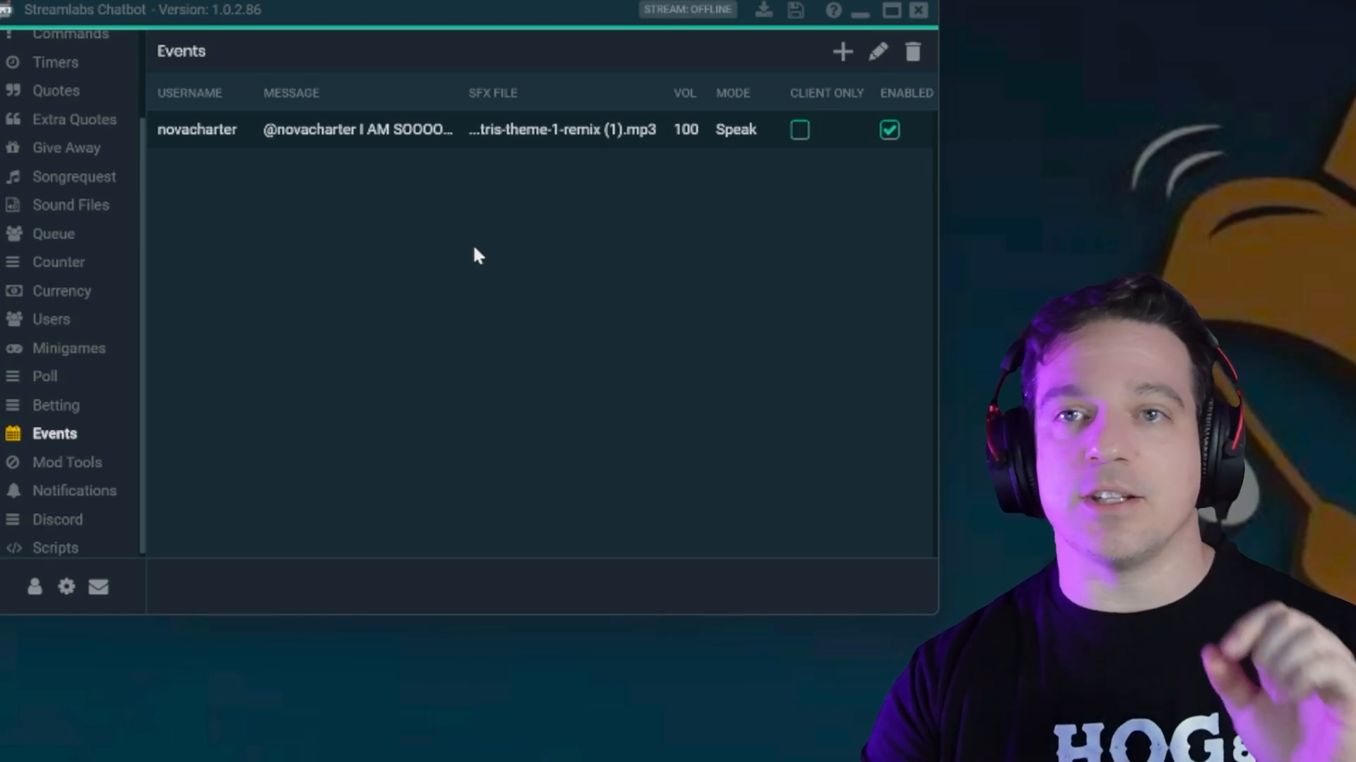
{"action": "left_click", "coordinate": [838, 60]}
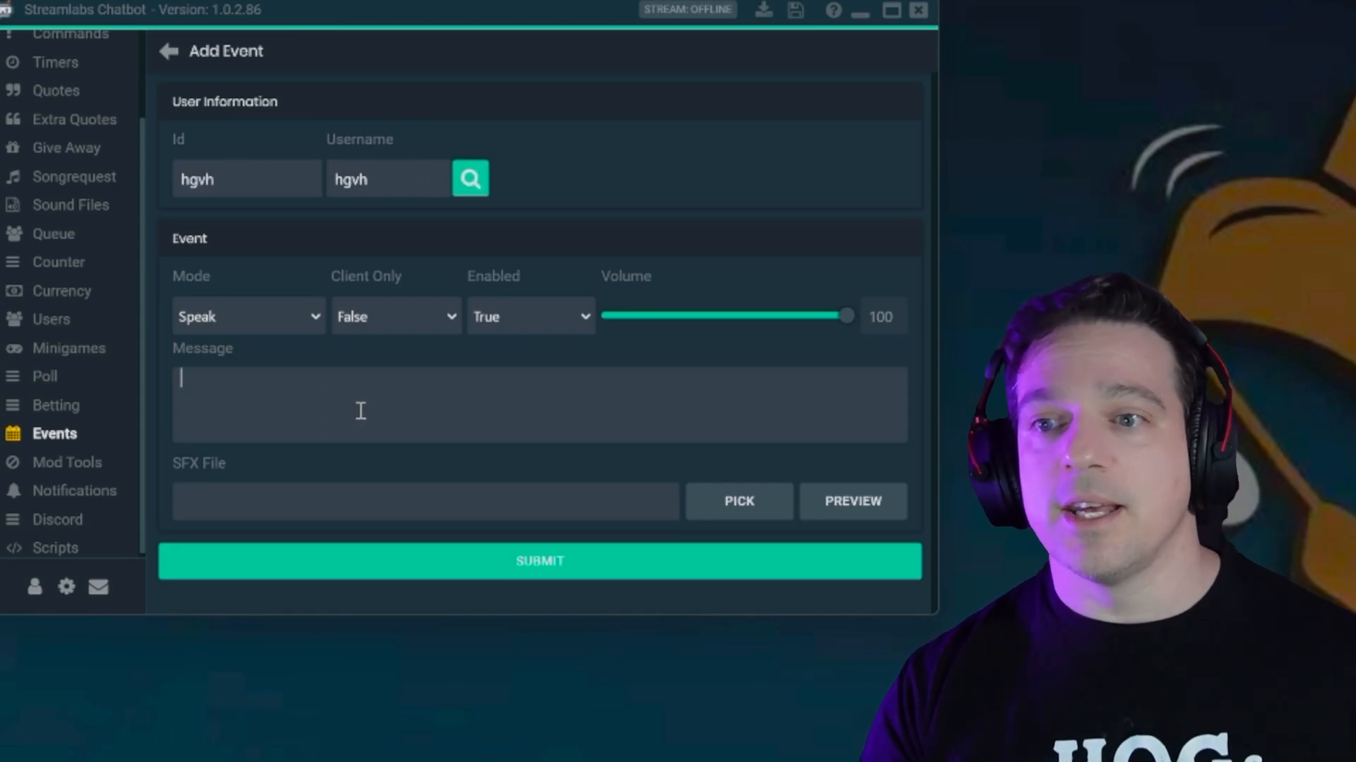
Attach tetris-theme-1-remix (1).mp3 as the second event's sound and submit the event
{"action": "left_click", "coordinate": [716, 498]}
{"action": "left_click", "coordinate": [332, 286]}
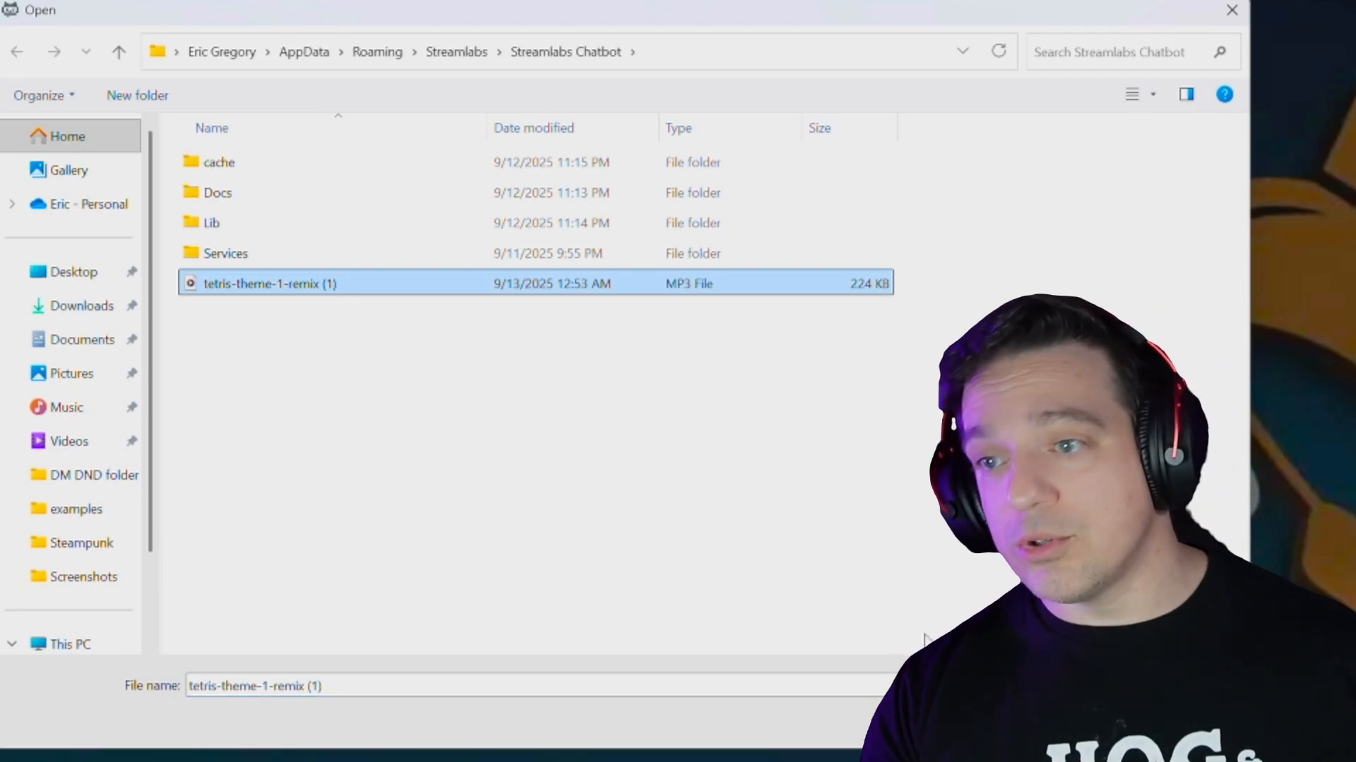
{"action": "double_click", "coordinate": [227, 277]}
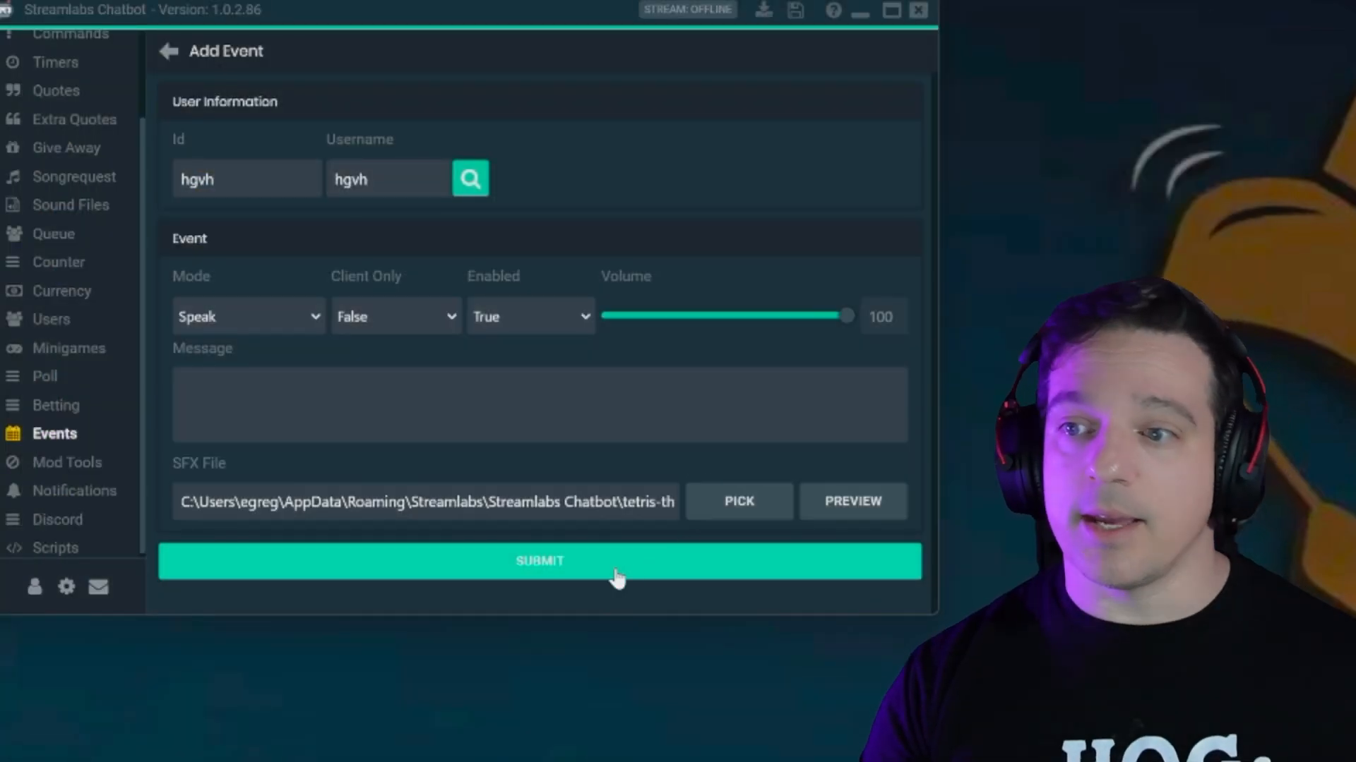
{"action": "left_click", "coordinate": [616, 570]}
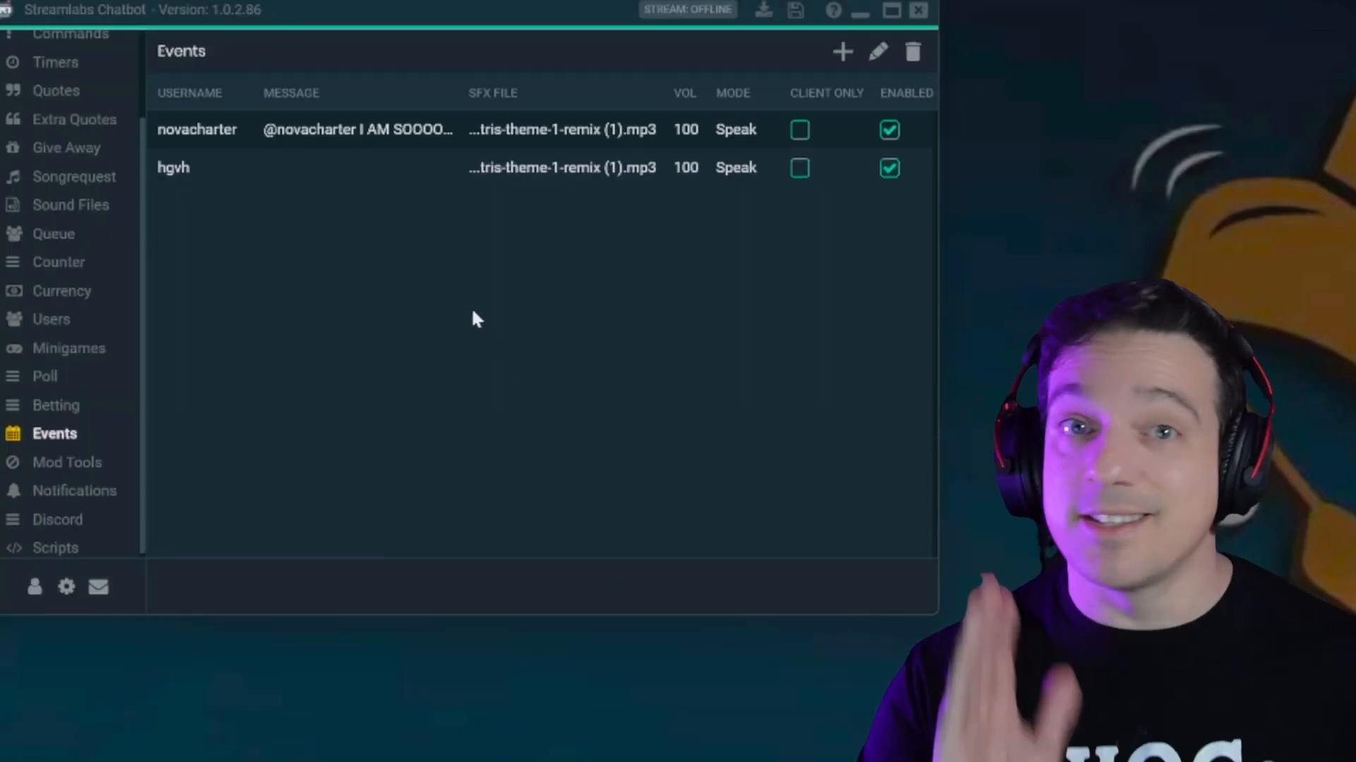